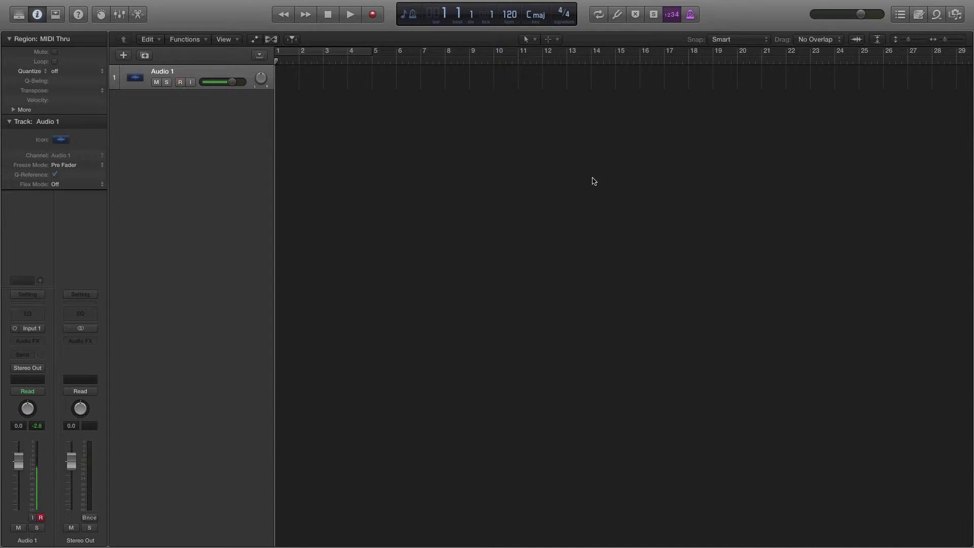
Hide the track inspector to widen the tracks area and enable waveform zoom
click(37, 14)
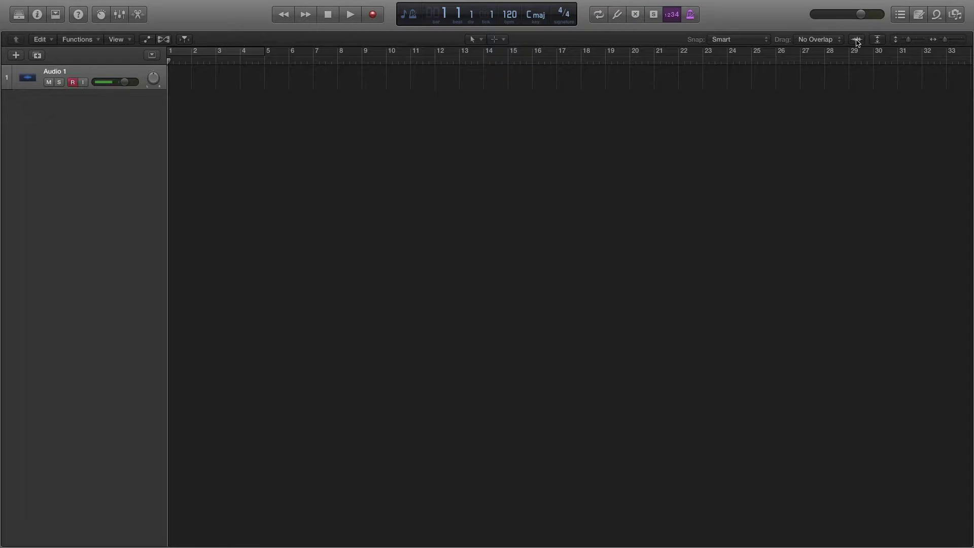
click(856, 40)
Switch the transport LCD to Custom mode with SMPTE time, tempo, signature and CPU/HD meters
click(412, 15)
click(413, 15)
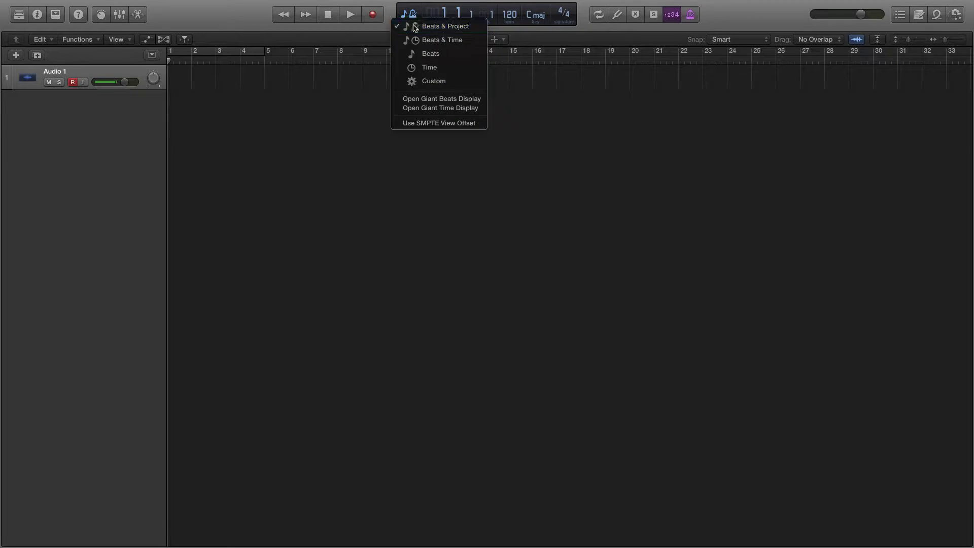
click(433, 81)
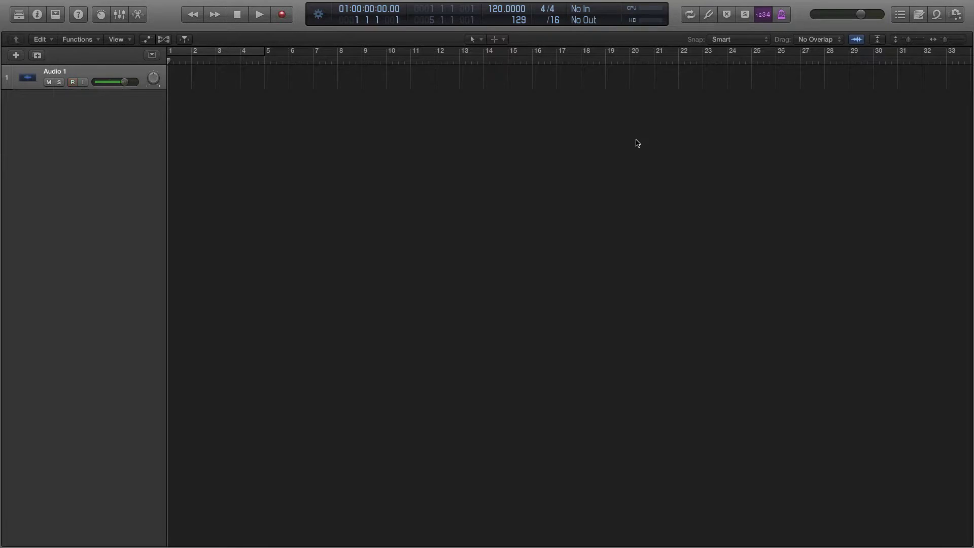
Open the Color palette window with Option-C
key(alt+c)
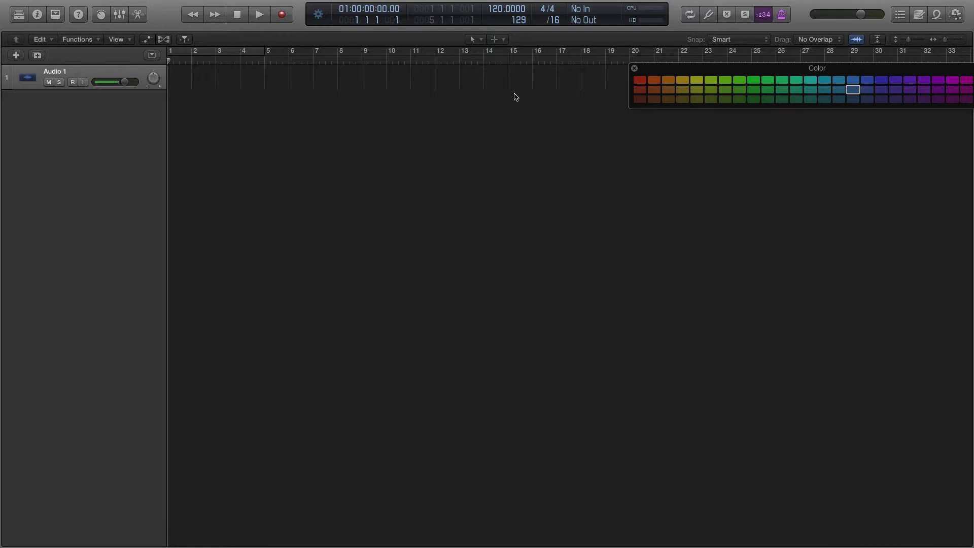
Make the Fade Tool the left-click tool and confirm it in the Left-click Tool menu
key(t)
click(440, 151)
click(477, 40)
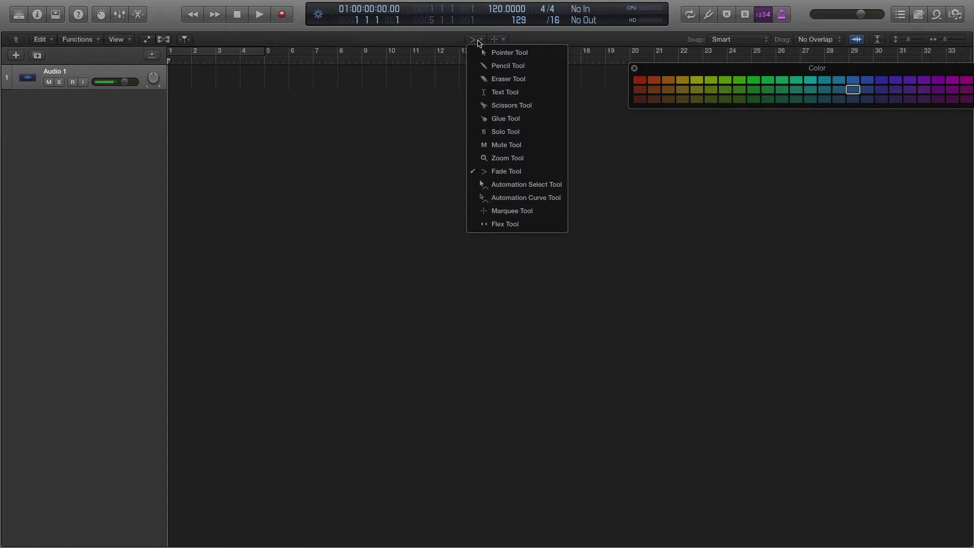
click(364, 146)
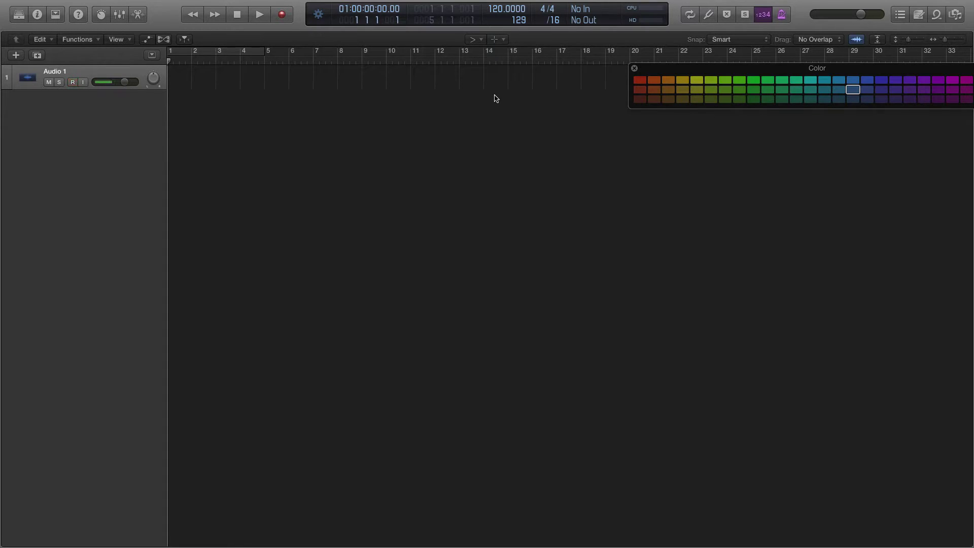
Show the Mixer with X and scroll through its Audio 1, Stereo Out and Master strips
key(x)
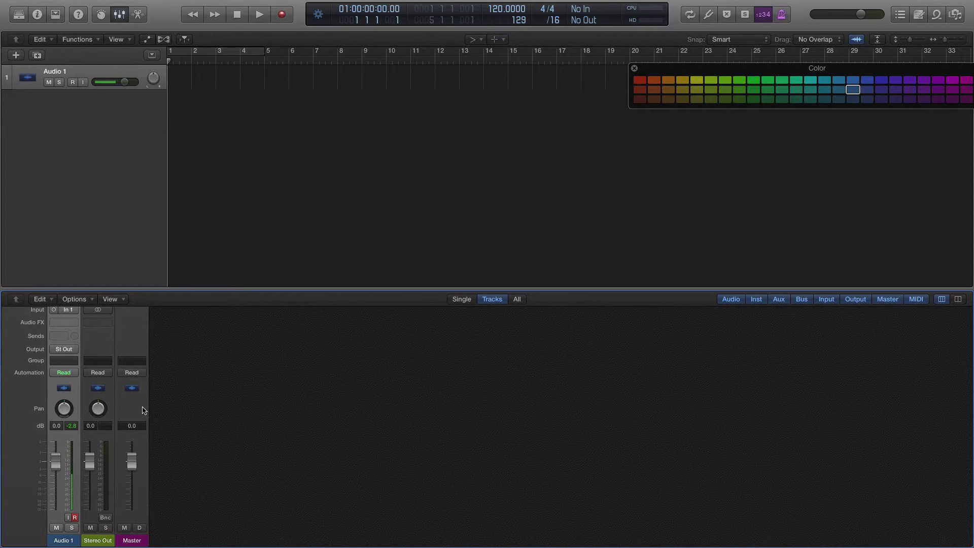
scroll(141, 413, up, 5)
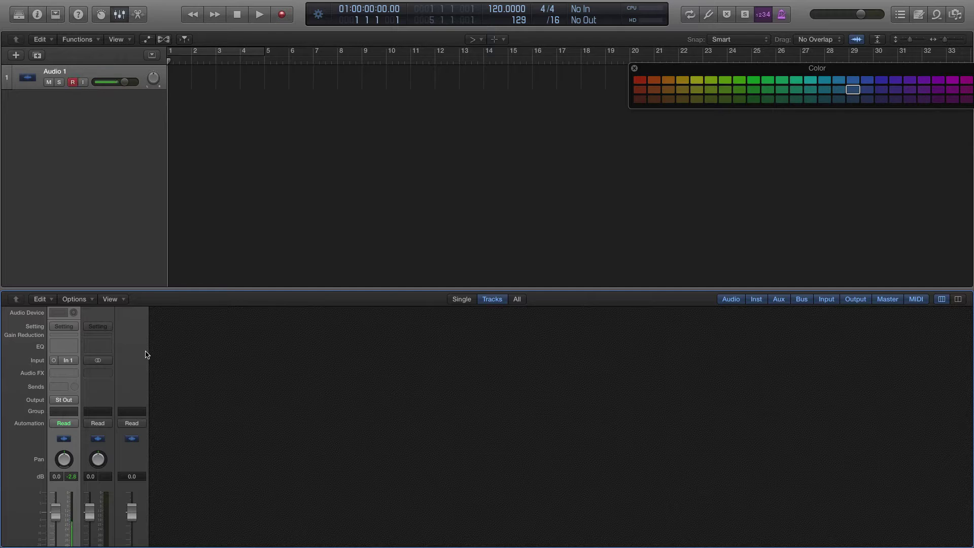
scroll(146, 355, down, 3)
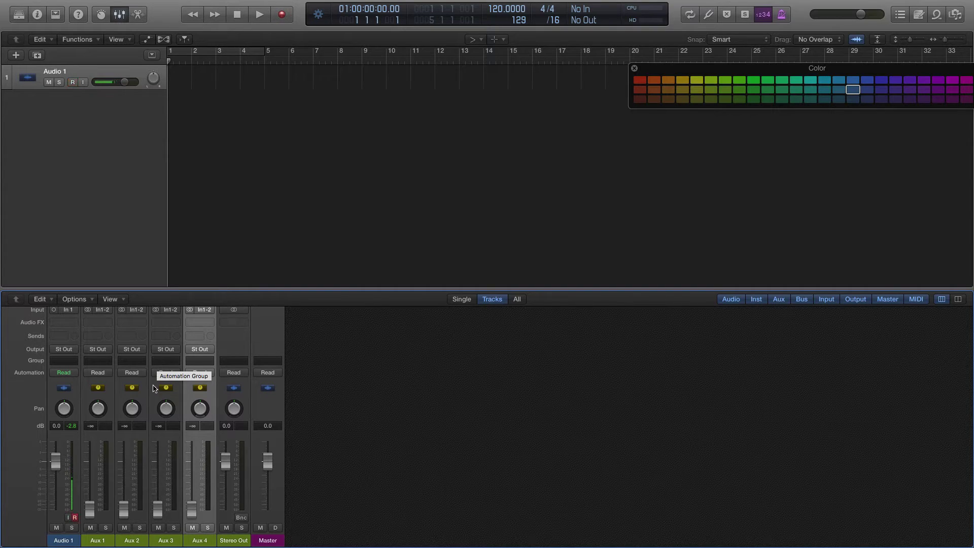
Set Aux 1's input to Bus 1 and Aux 2's input to Bus 2
scroll(157, 364, up, 3)
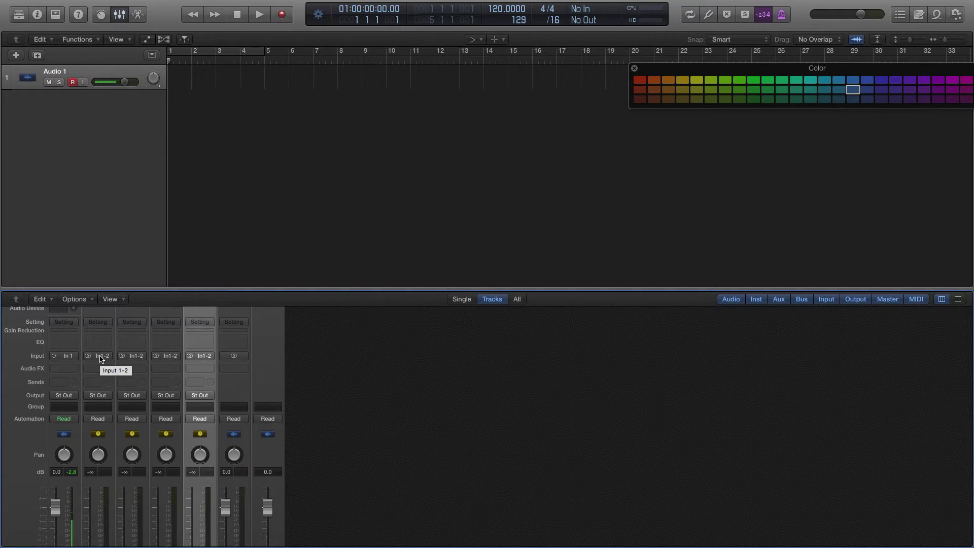
click(105, 358)
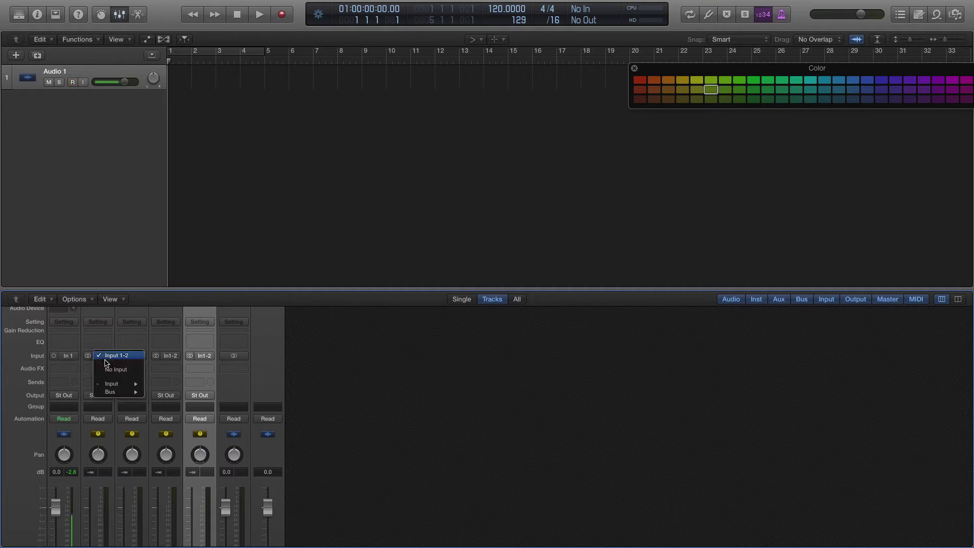
mouse_move(117, 391)
click(161, 397)
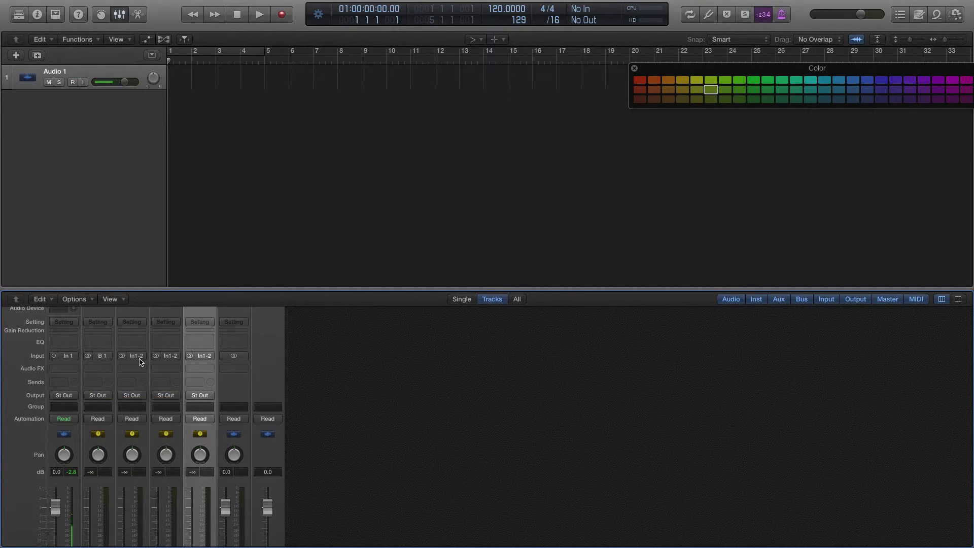
click(139, 359)
mouse_move(151, 392)
click(198, 406)
Set Aux 3's input to Bus 3 and Aux 4's input to Bus 4
click(173, 358)
mouse_move(184, 391)
click(235, 406)
click(205, 357)
mouse_move(218, 391)
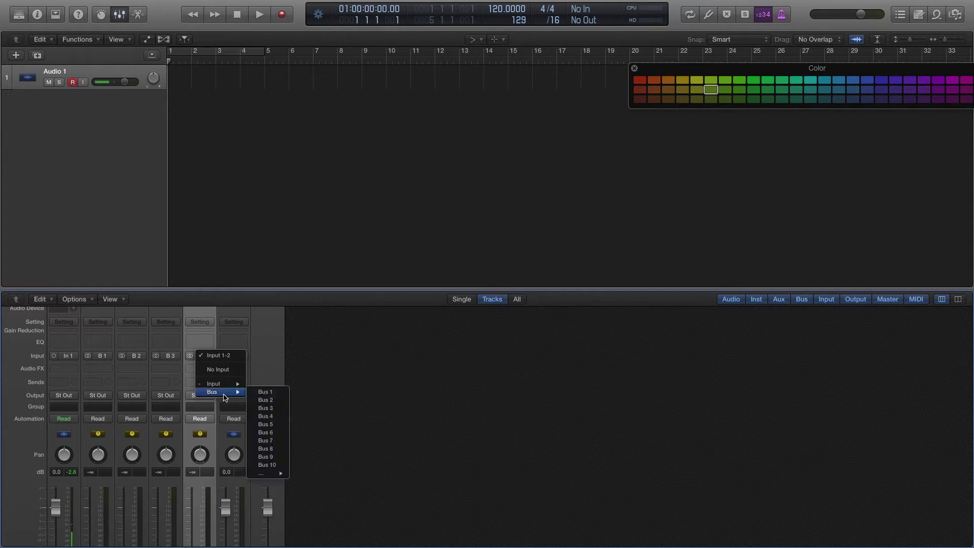
click(262, 417)
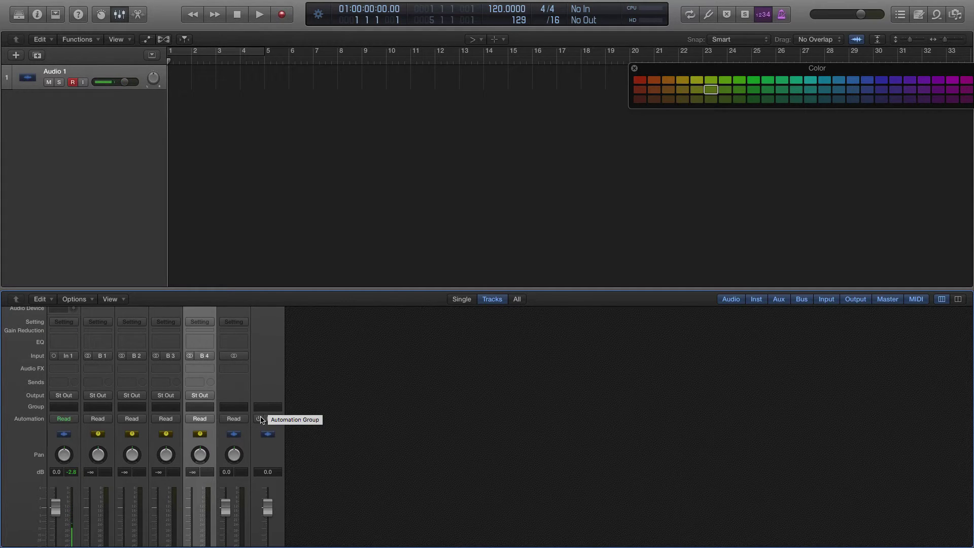
Rename Aux 1–4 to Bass, GTR, Drums and Master, tabbing between the name fields
scroll(257, 420, down, 3)
scroll(184, 412, up, 3)
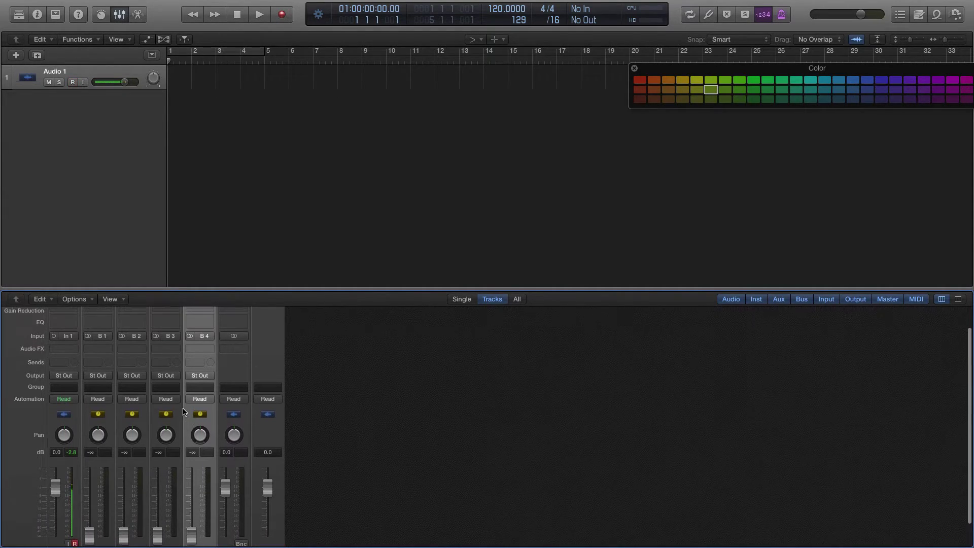
scroll(184, 412, down, 2)
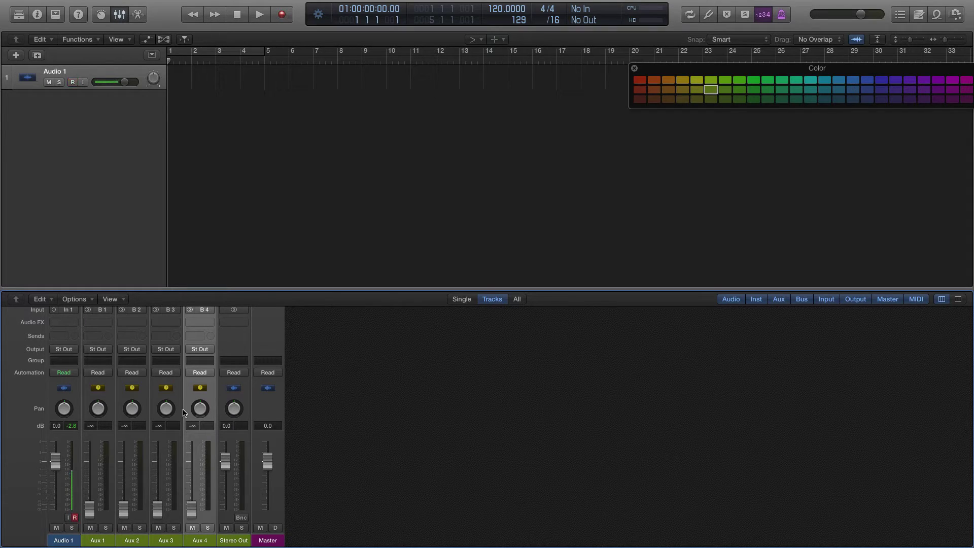
click(98, 542)
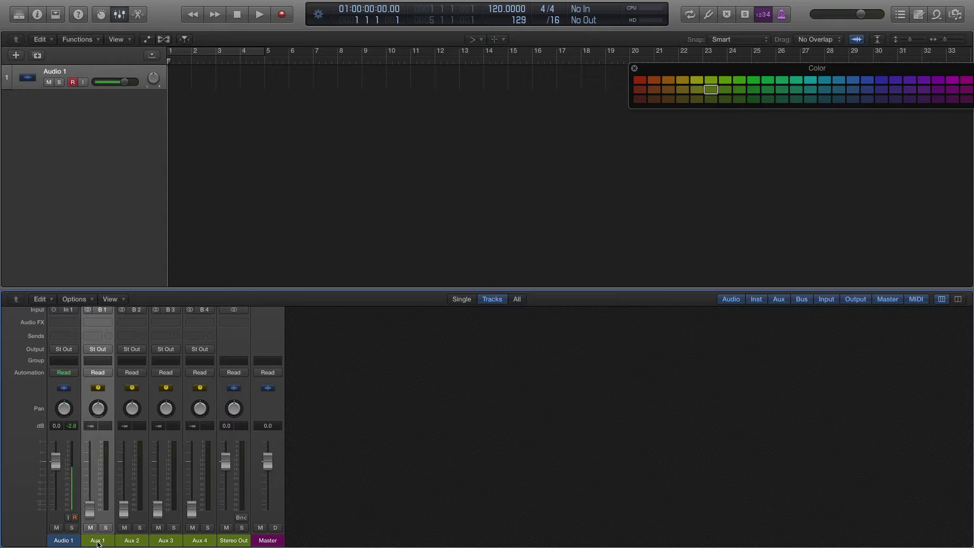
double_click(99, 542)
text(Bass)
key(Tab)
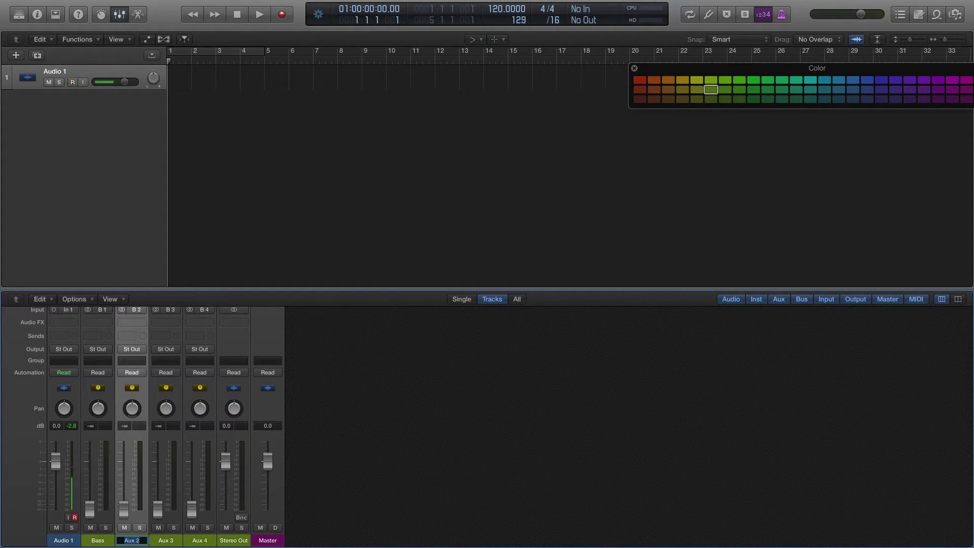
text(GTR)
key(Tab)
text(Drums)
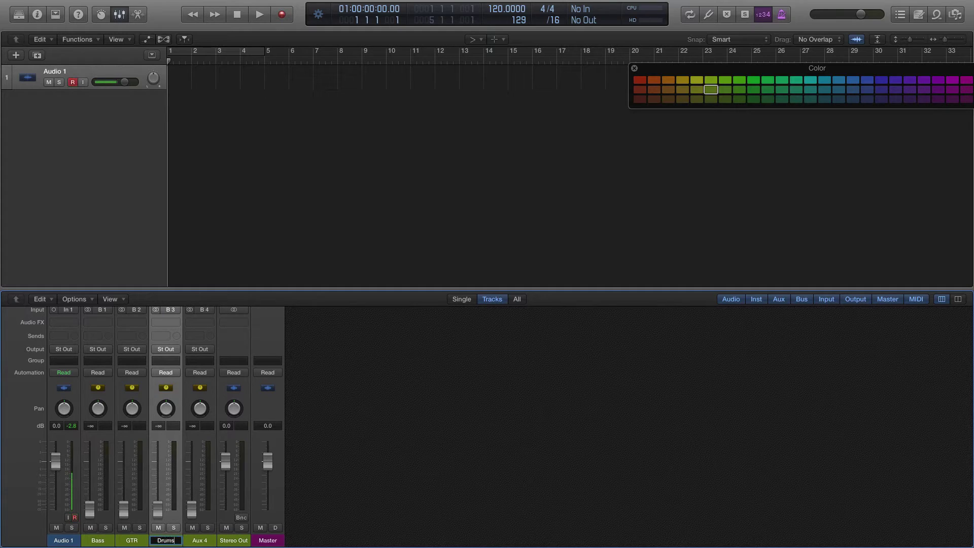
key(Tab)
text(Master)
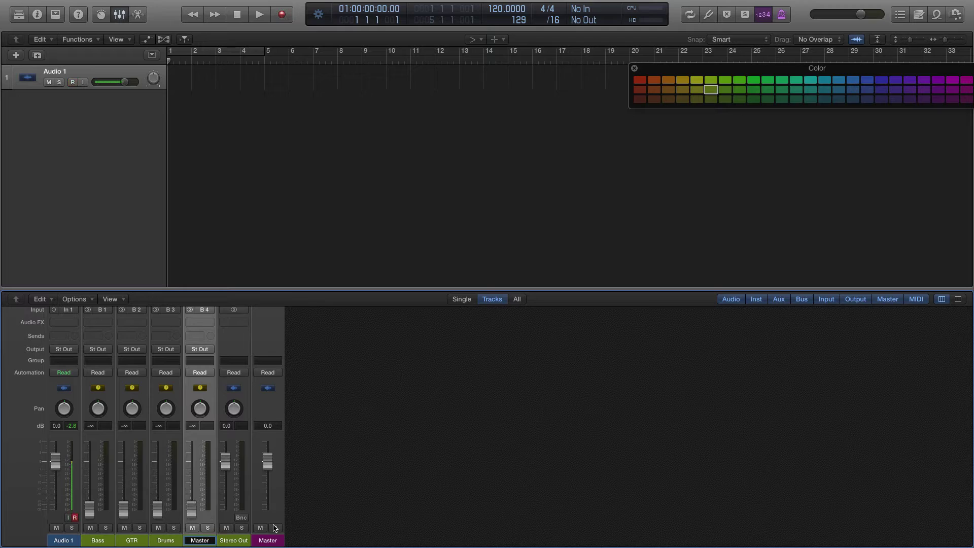
Select the Bass, GTR, Drums and Master strips and reset their faders to 0.0 dB
click(315, 518)
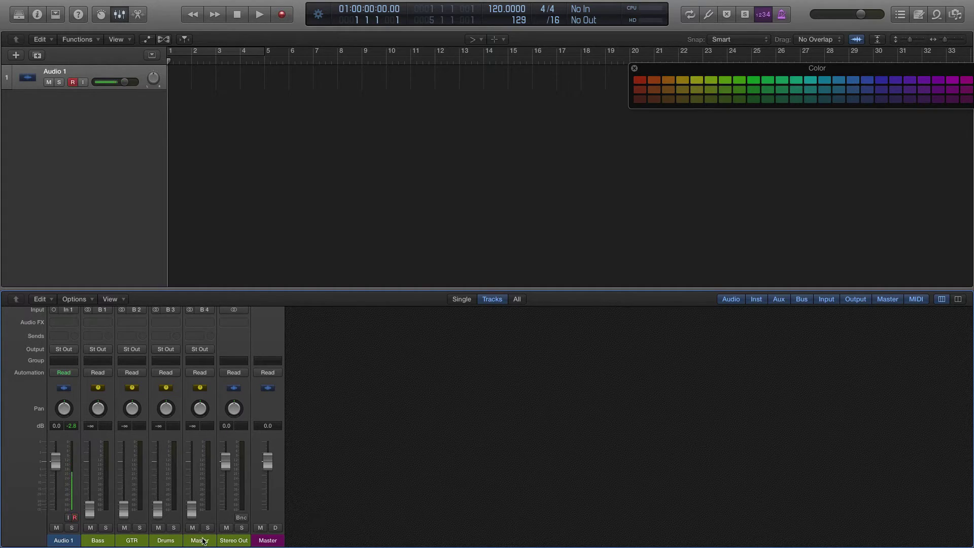
drag(205, 541, 95, 541)
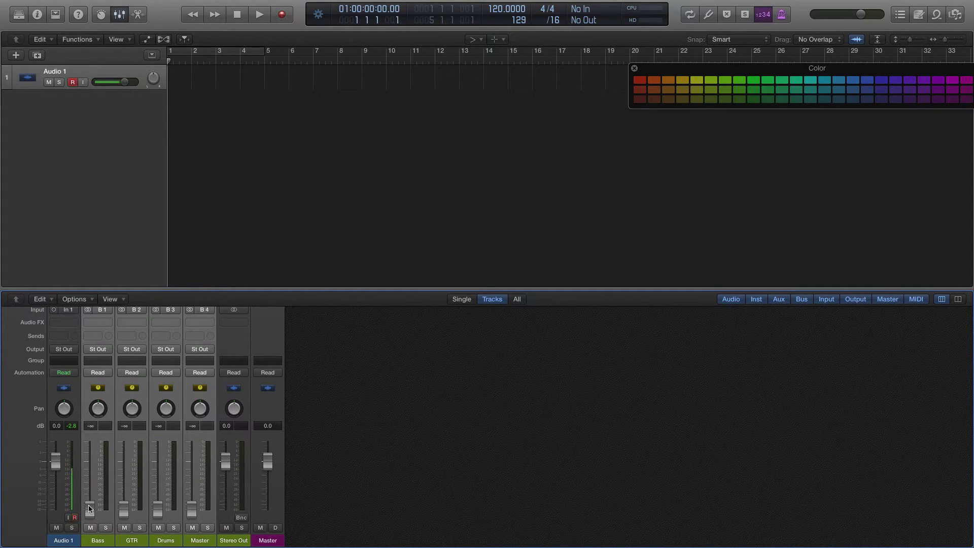
alt+click(89, 507)
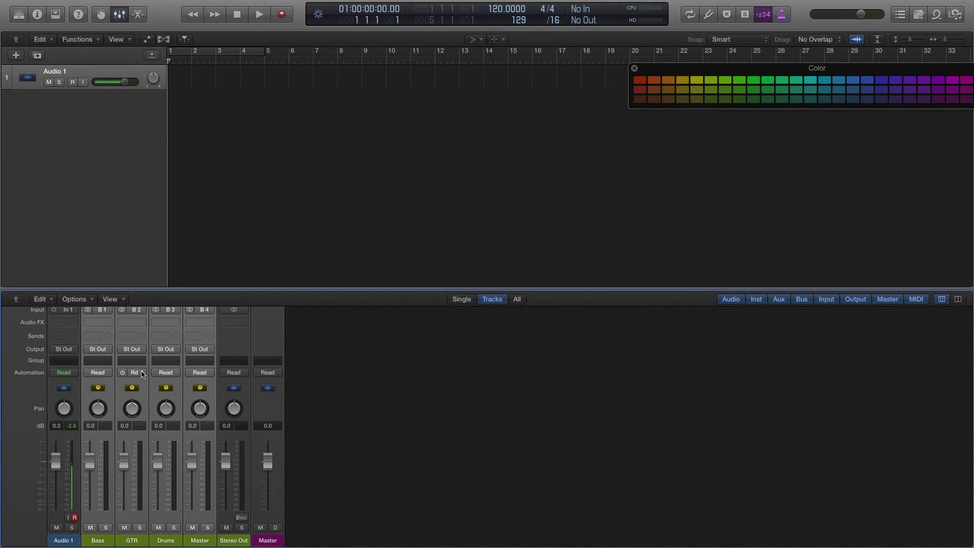
Insert FabFilter FF Pro-Q (Stereo) from Audio Units on the four selected aux strips
click(106, 321)
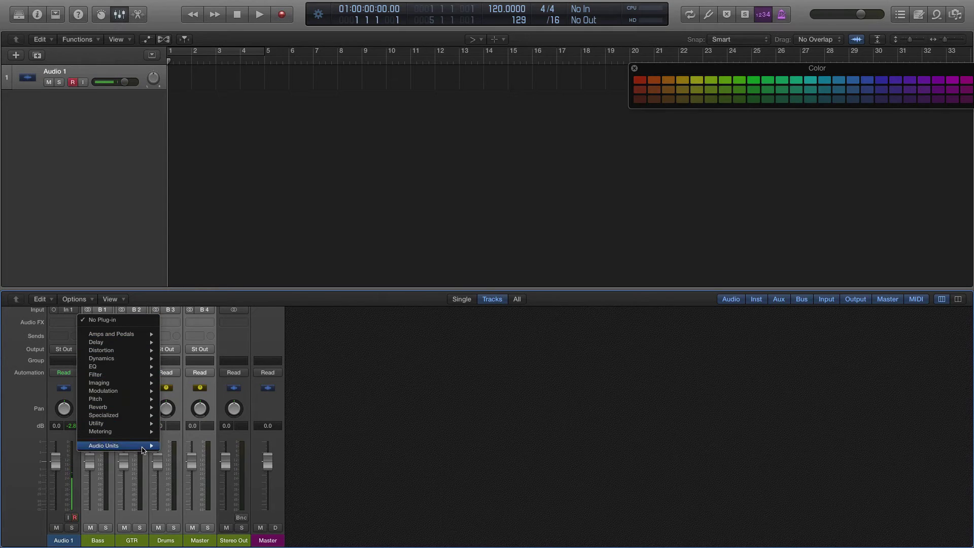
mouse_move(150, 446)
mouse_move(234, 458)
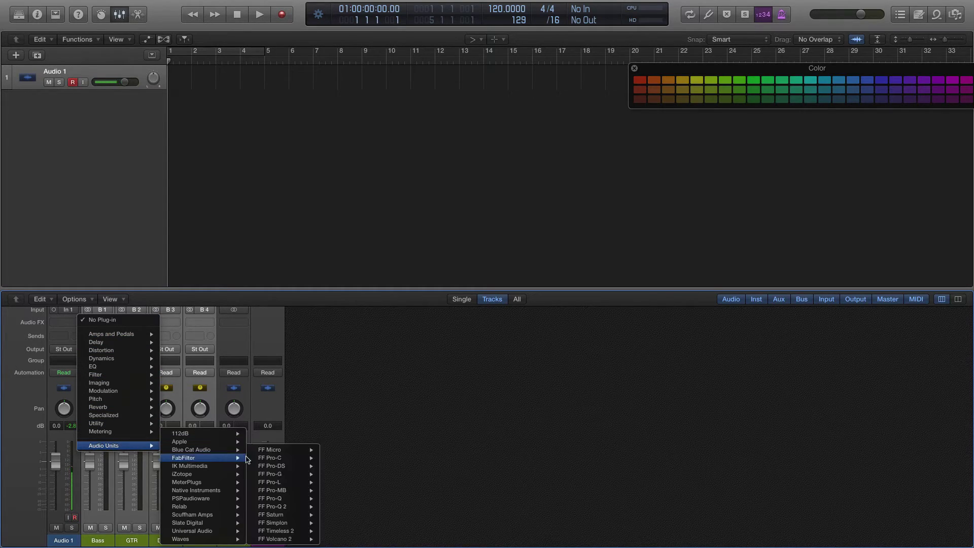
mouse_move(299, 498)
click(333, 498)
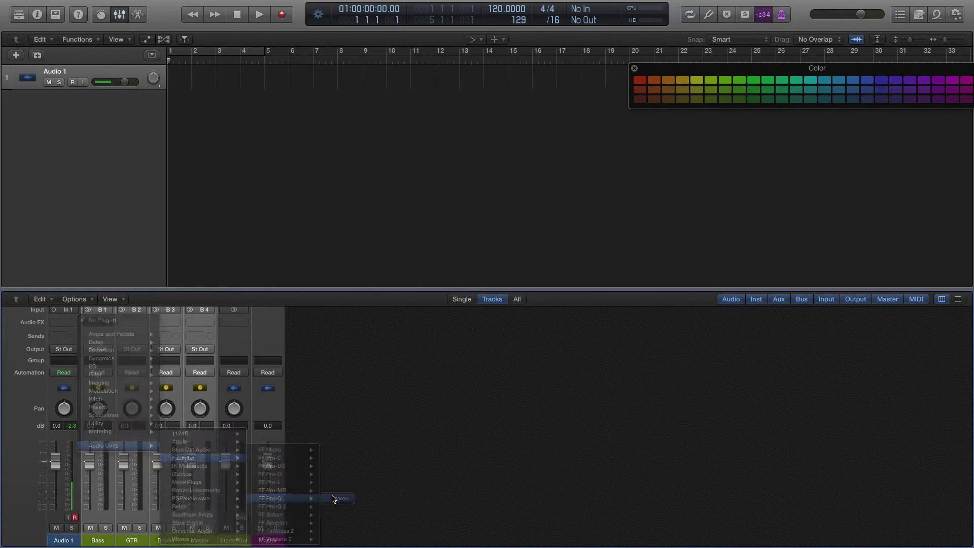
Move the Pro-Q window aside to check the mixer, then close the plug-in window
drag(249, 34, 667, 99)
scroll(159, 391, up, 3)
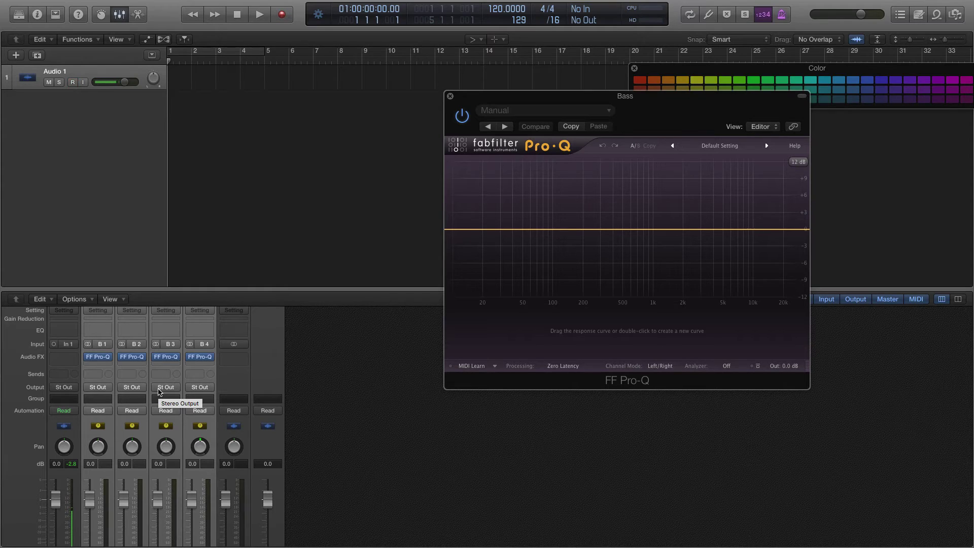
scroll(159, 391, down, 3)
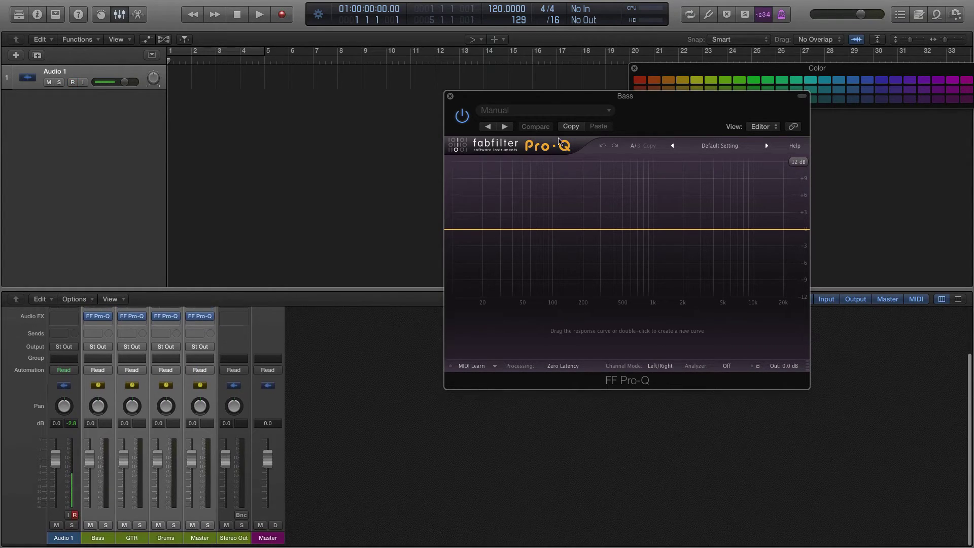
click(450, 97)
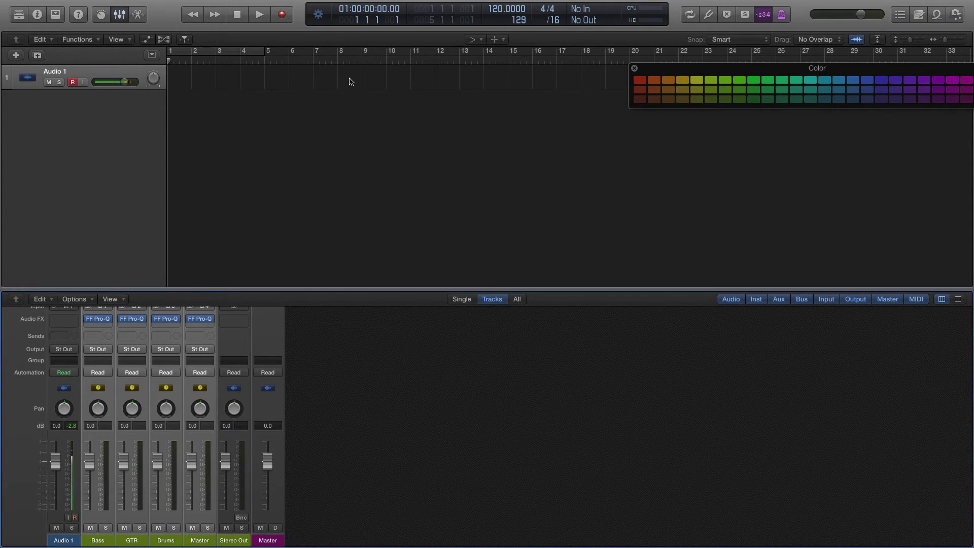
mouse_move(14, 4)
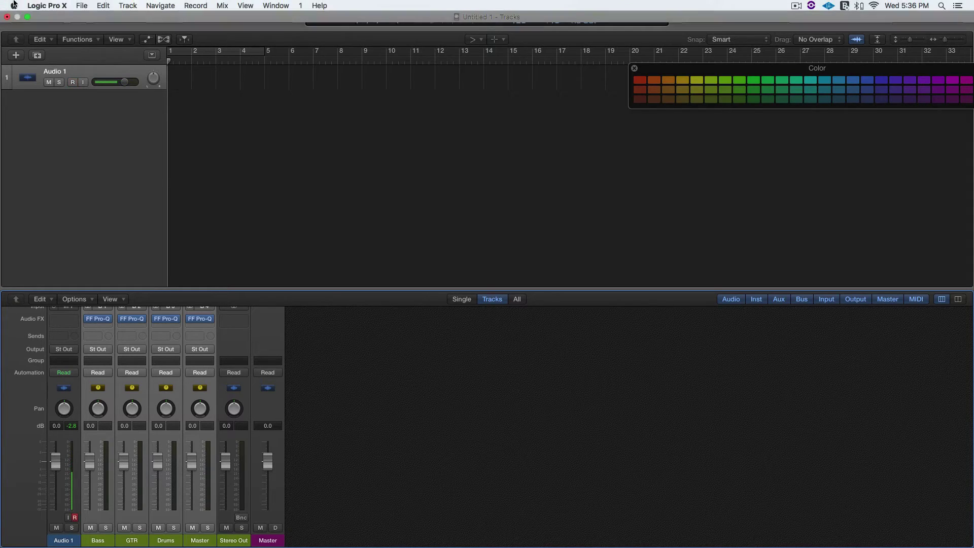
click(87, 5)
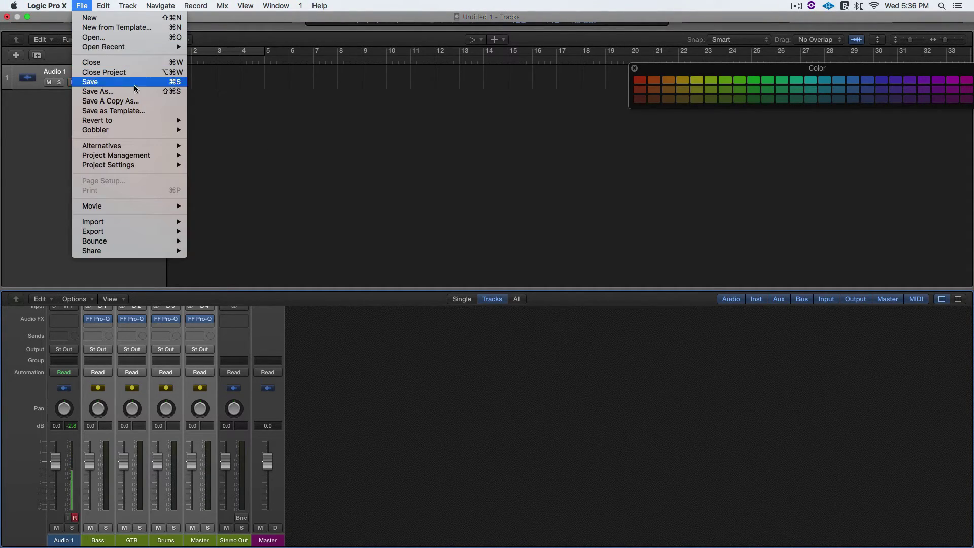
click(248, 148)
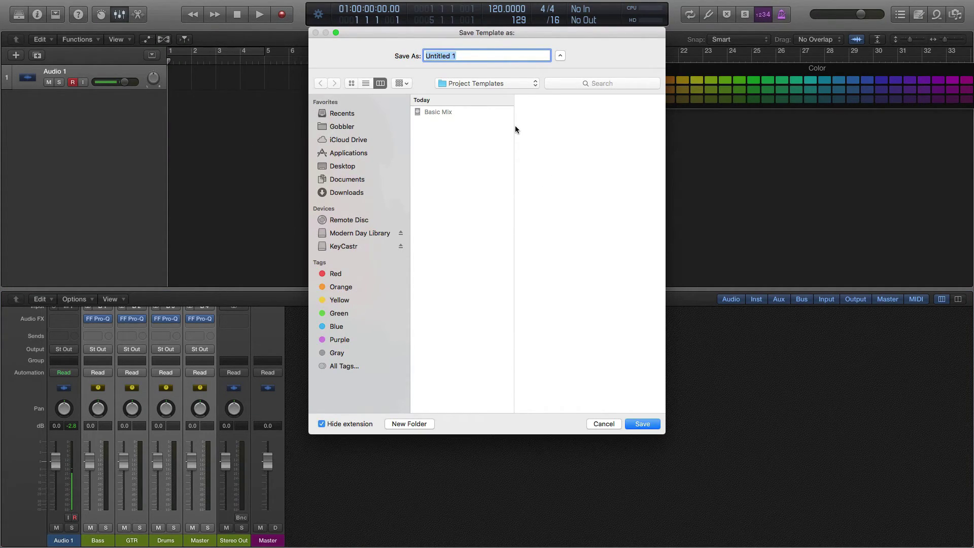
click(507, 82)
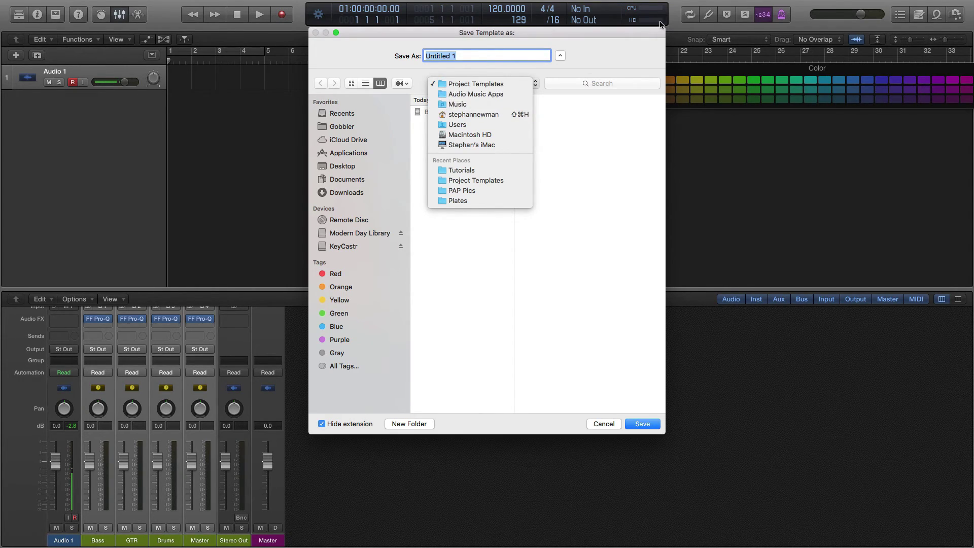
click(637, 46)
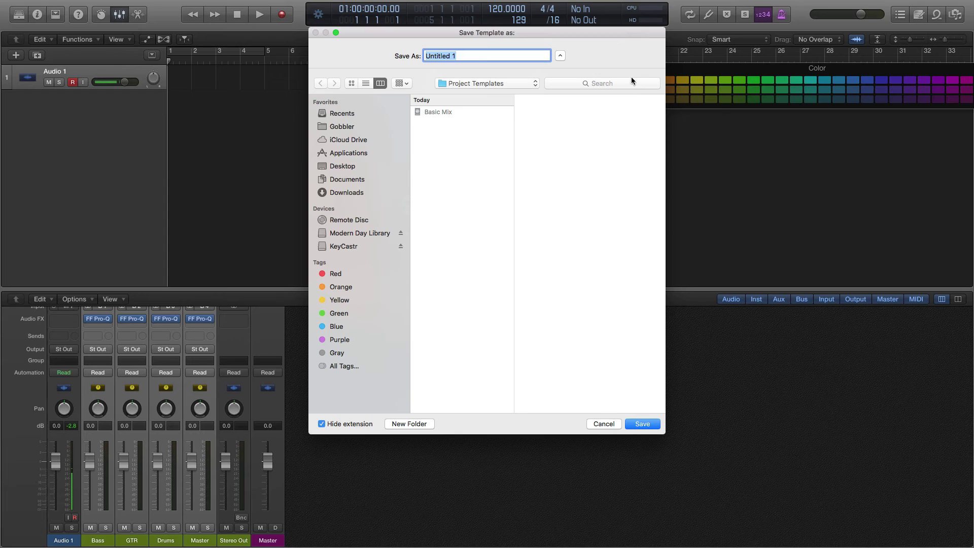
click(604, 424)
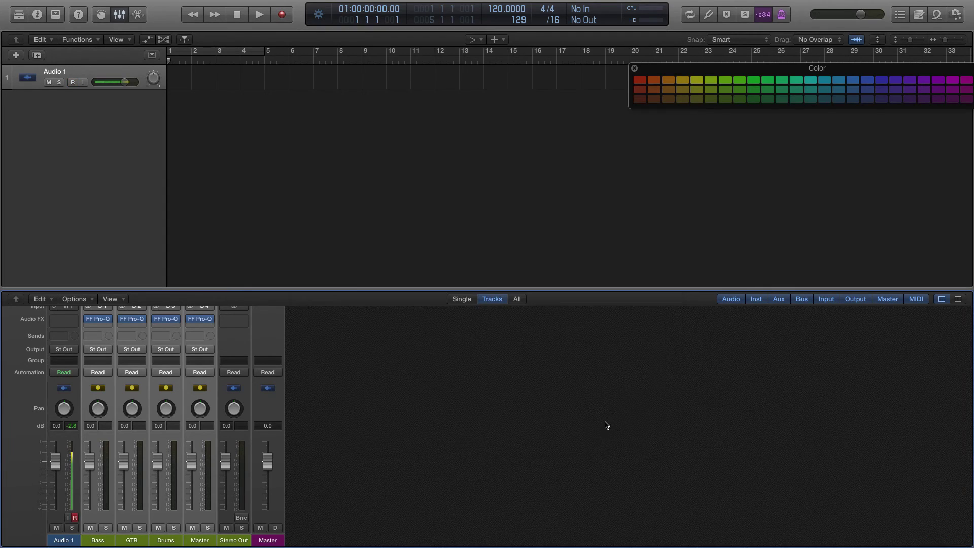
mouse_move(25, 2)
click(81, 6)
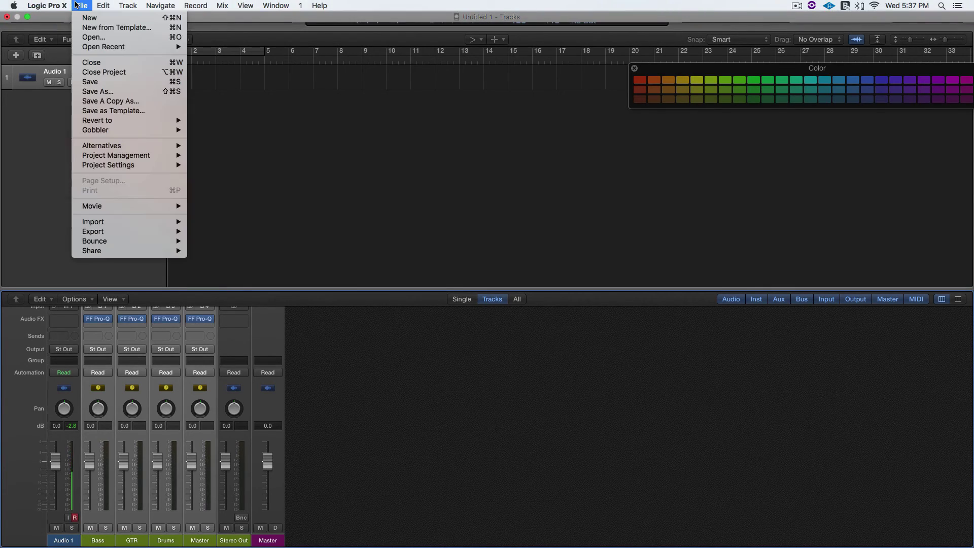
click(90, 28)
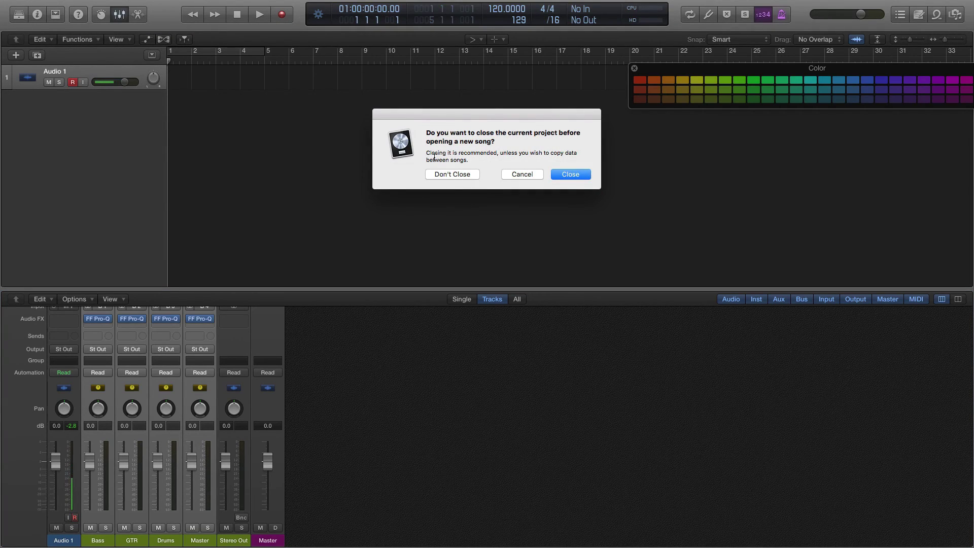
click(458, 175)
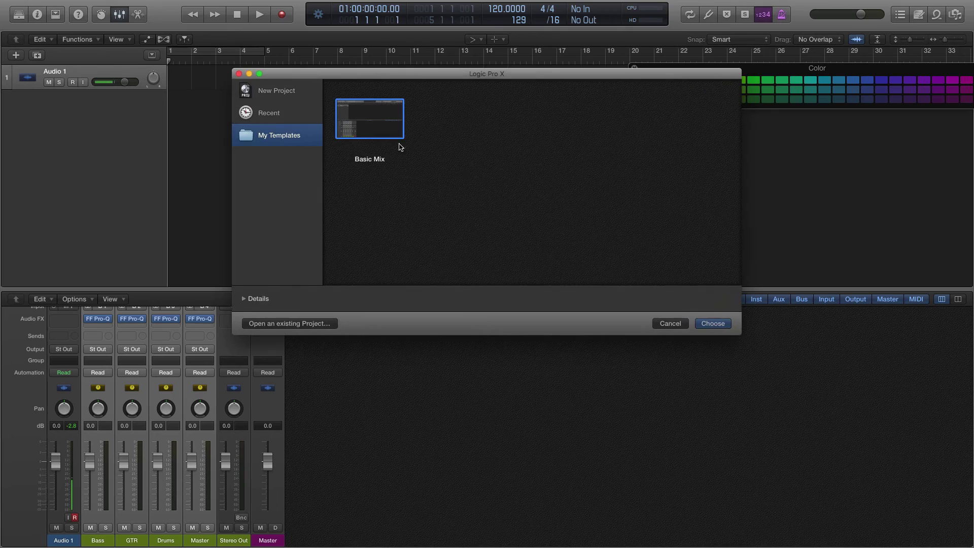
click(290, 121)
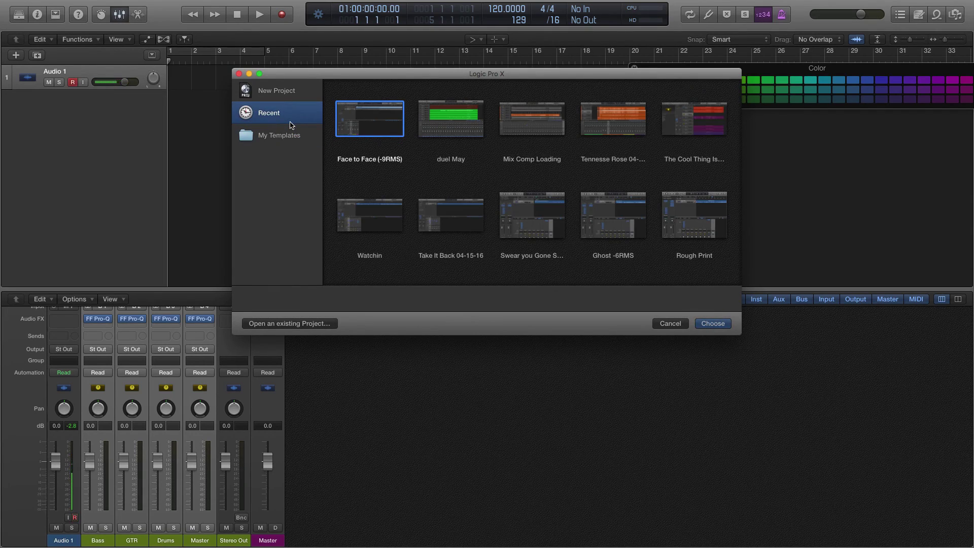
click(294, 136)
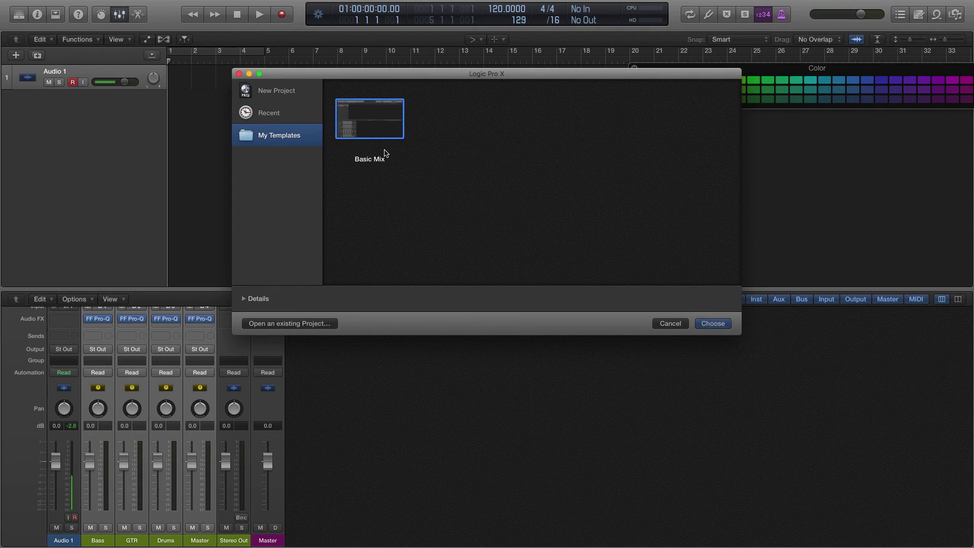
click(677, 326)
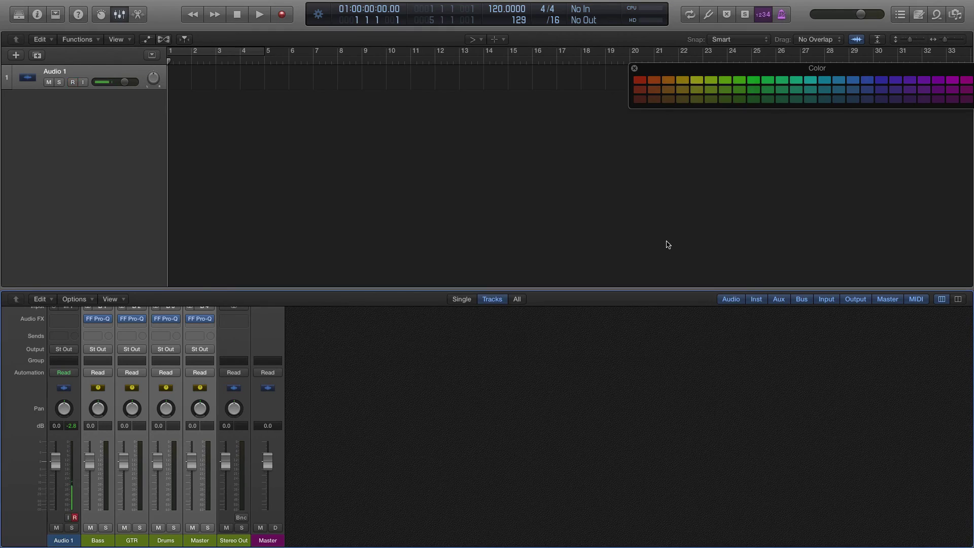